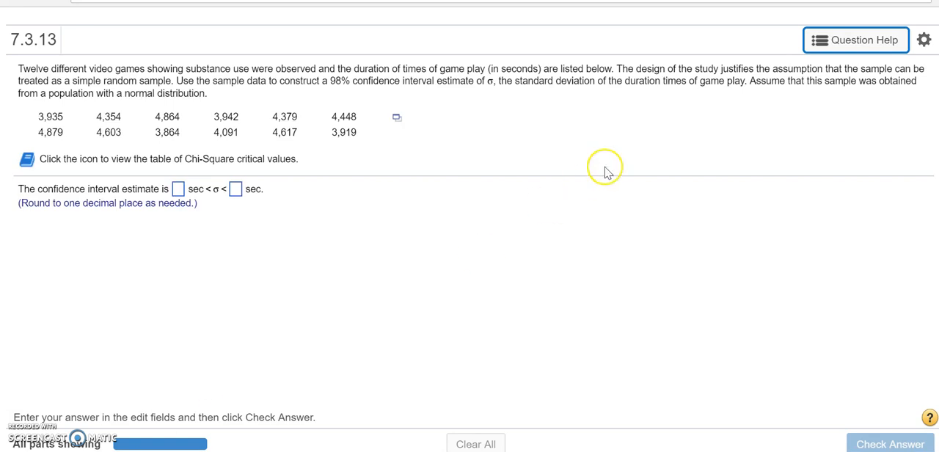
# - Examine the worked example for this question through the part on determining the critical values of chi-square, and close it
pyautogui.click(822, 45)
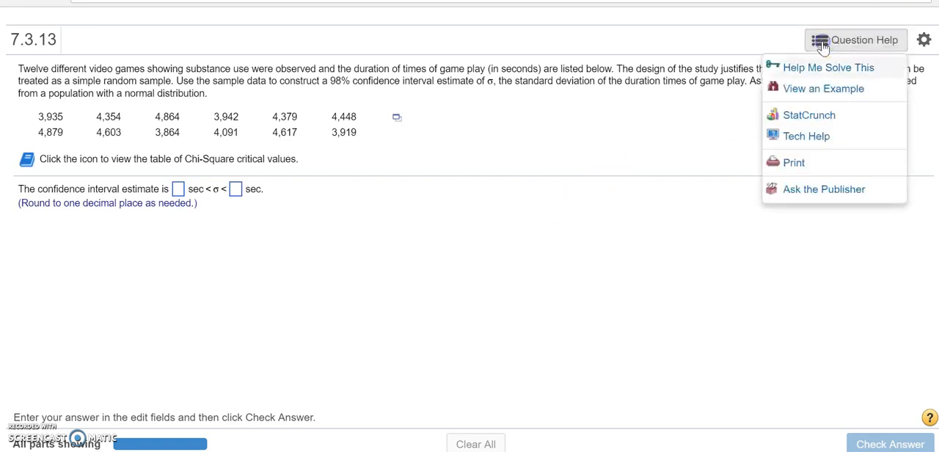
pyautogui.click(805, 95)
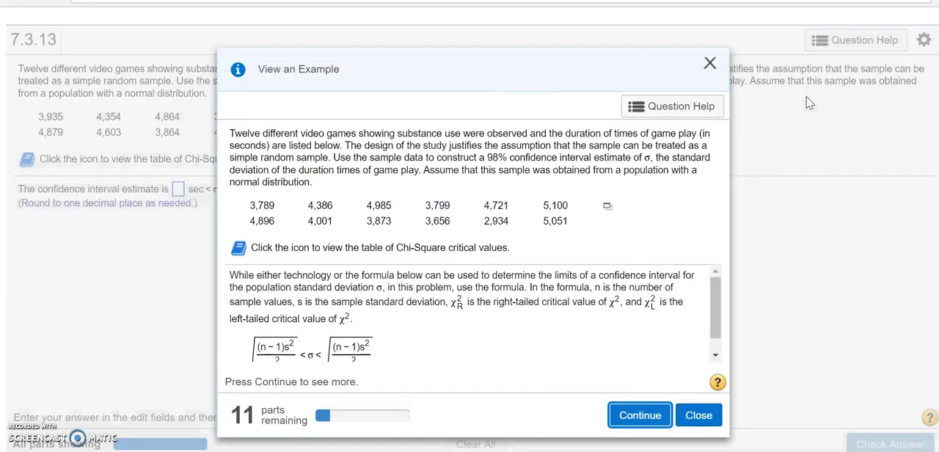
pyautogui.click(716, 351)
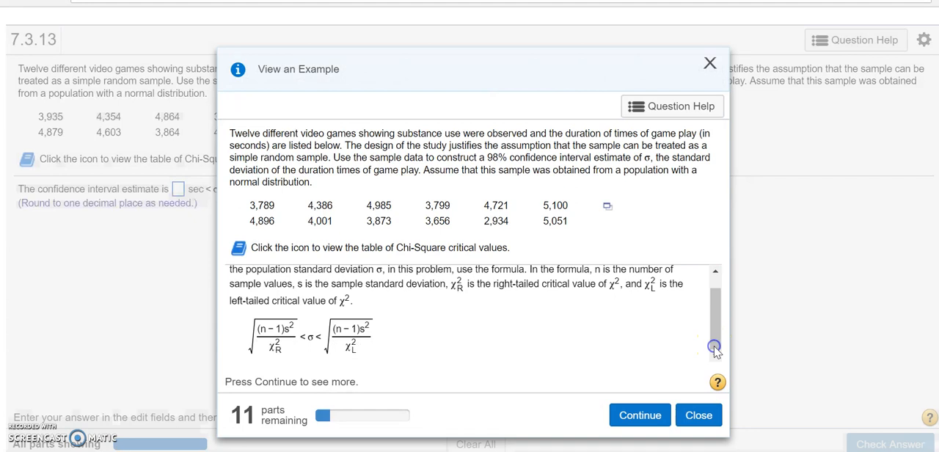
pyautogui.click(649, 429)
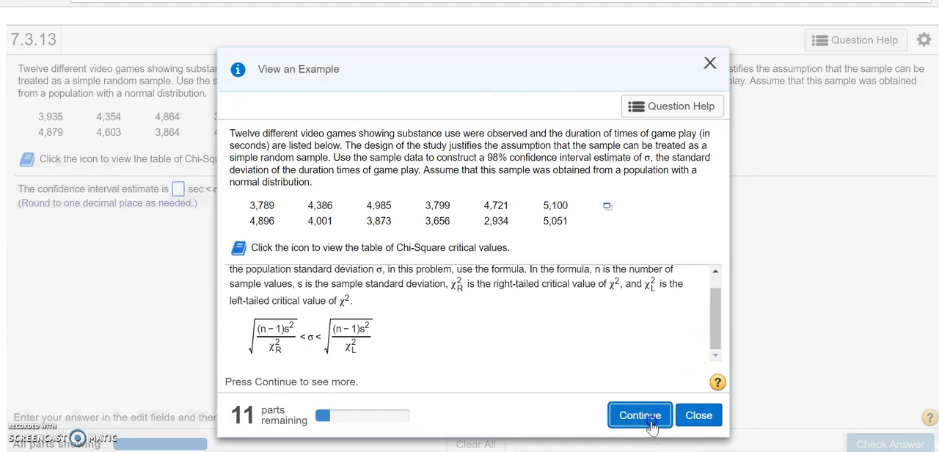
pyautogui.click(650, 427)
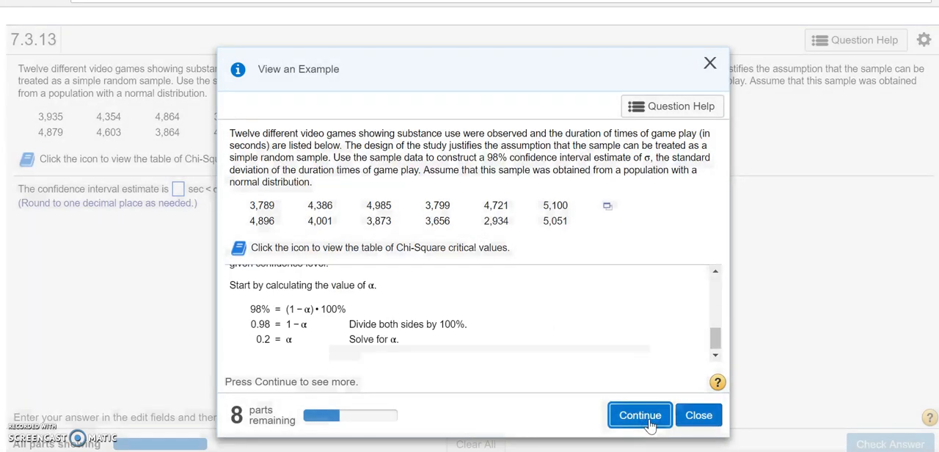
pyautogui.click(650, 424)
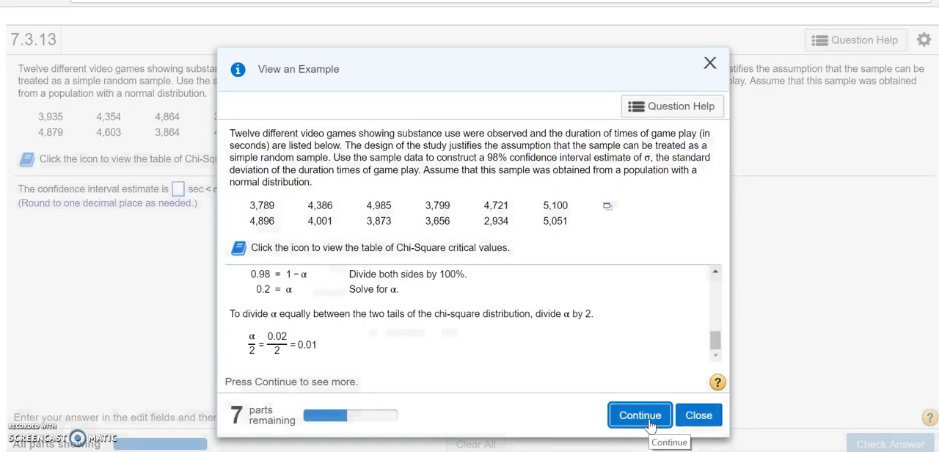
pyautogui.click(650, 424)
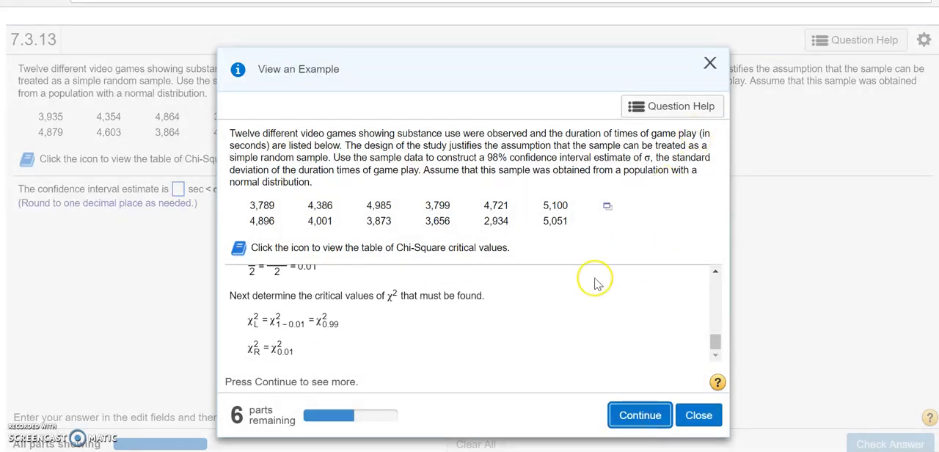
pyautogui.click(710, 64)
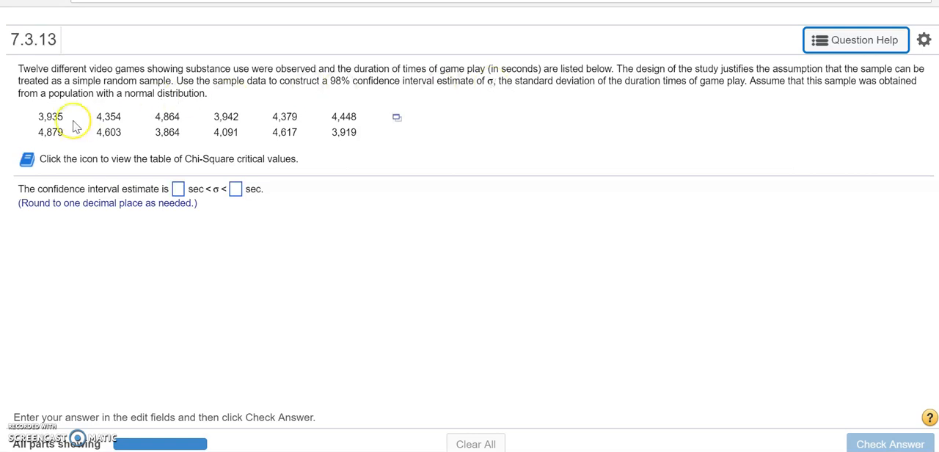
# - Open the question's data set in StatCrunch and start a one-sample variance analysis with data
pyautogui.click(397, 119)
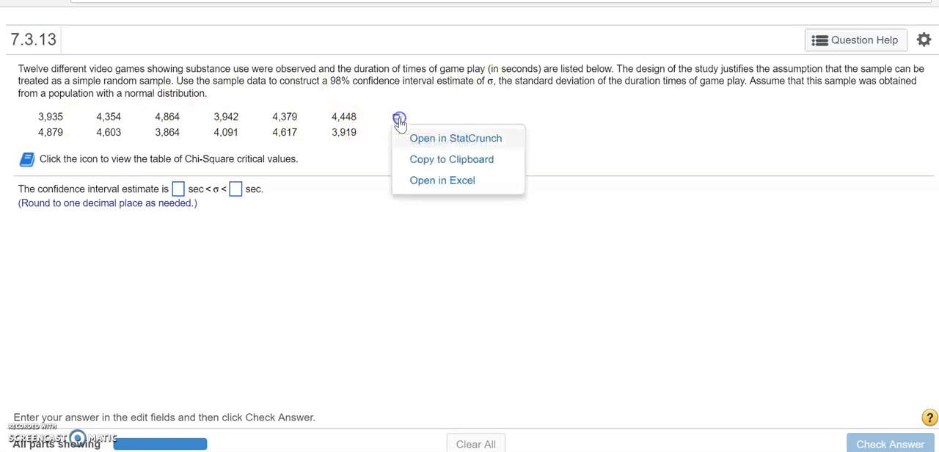
pyautogui.click(431, 139)
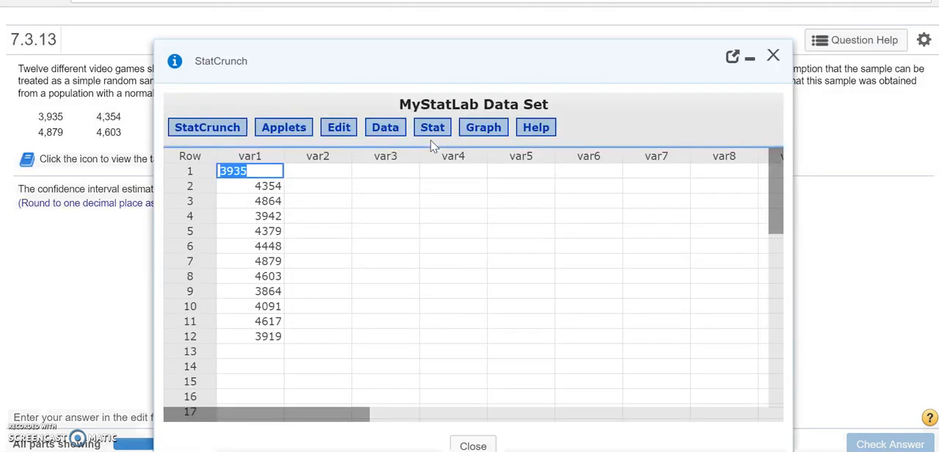
pyautogui.click(433, 131)
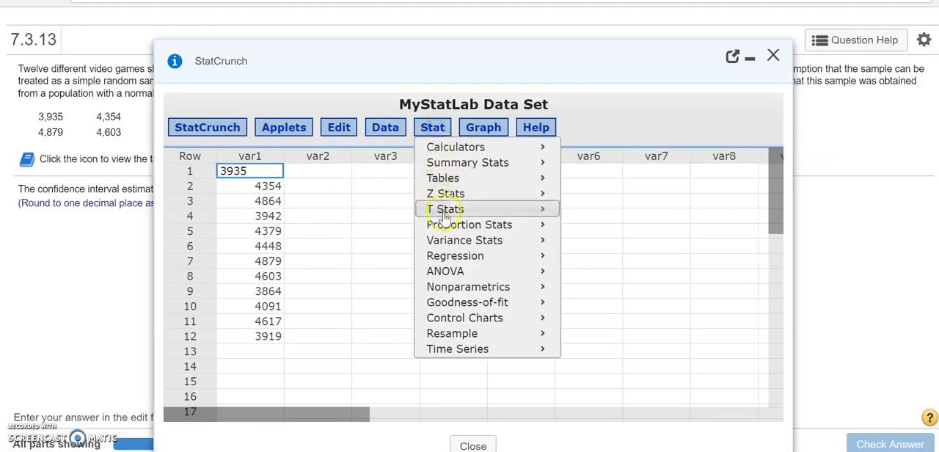
pyautogui.moveTo(445, 245)
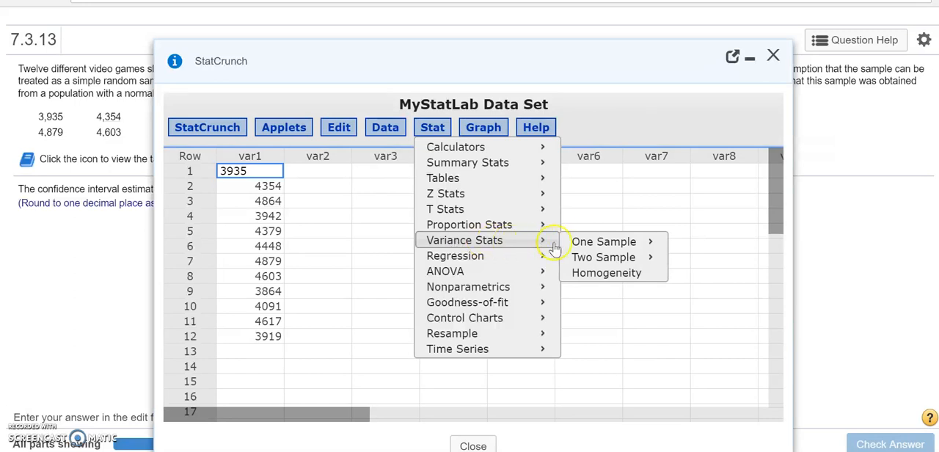
pyautogui.click(581, 243)
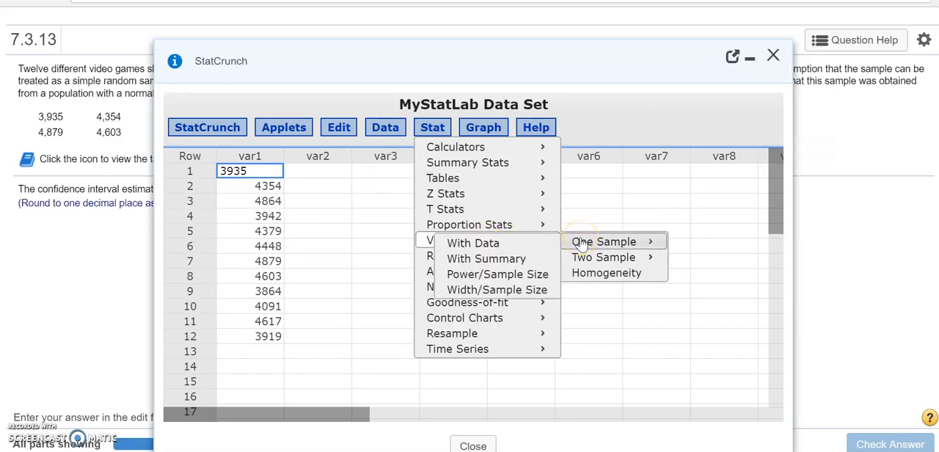
pyautogui.click(535, 246)
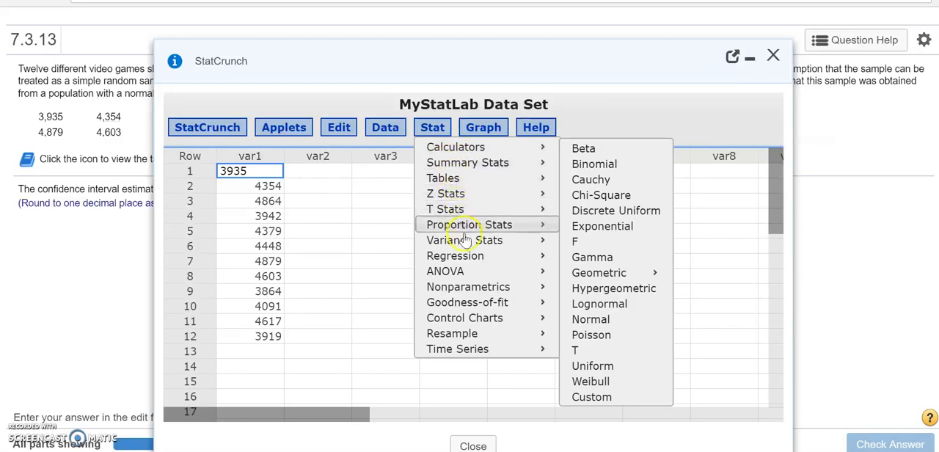
pyautogui.moveTo(590, 243)
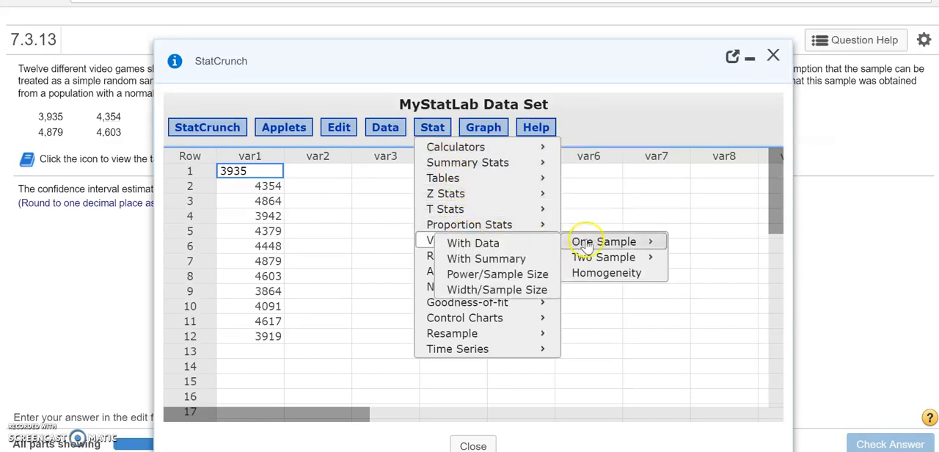
pyautogui.click(528, 250)
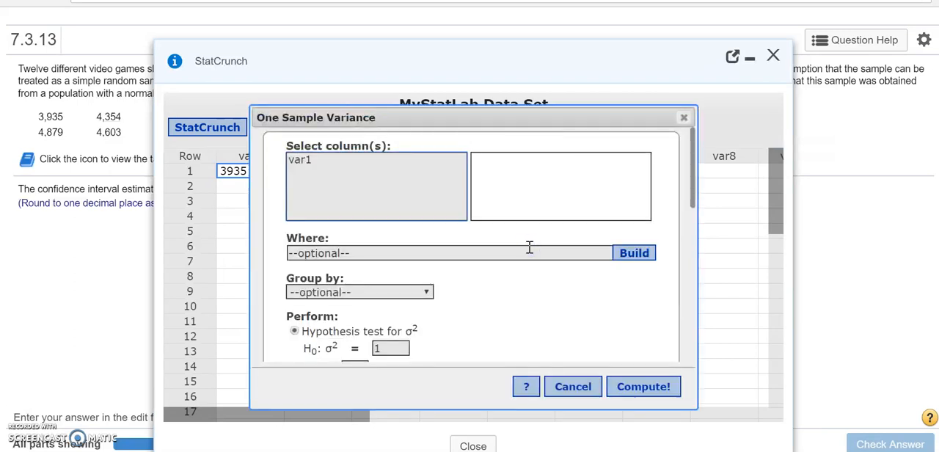
# - Compute a confidence interval for σ² on var1 with the level set to 0.98
pyautogui.click(303, 167)
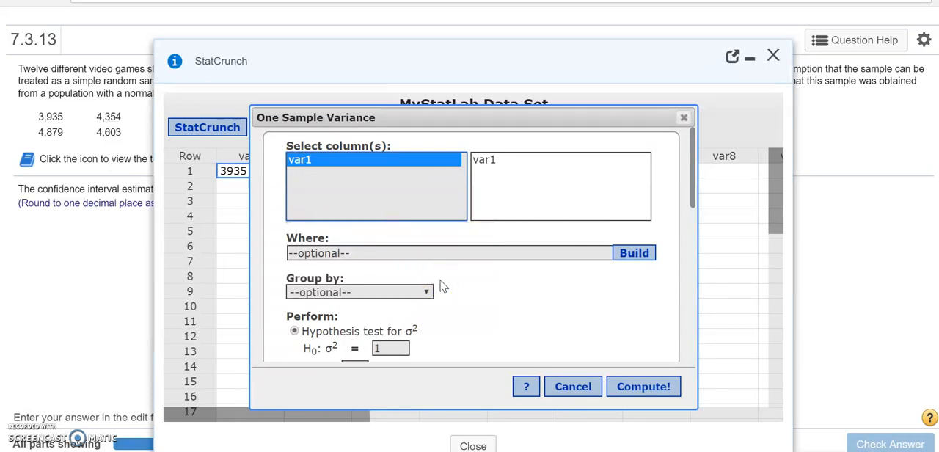
pyautogui.scroll(-3, 443, 286)
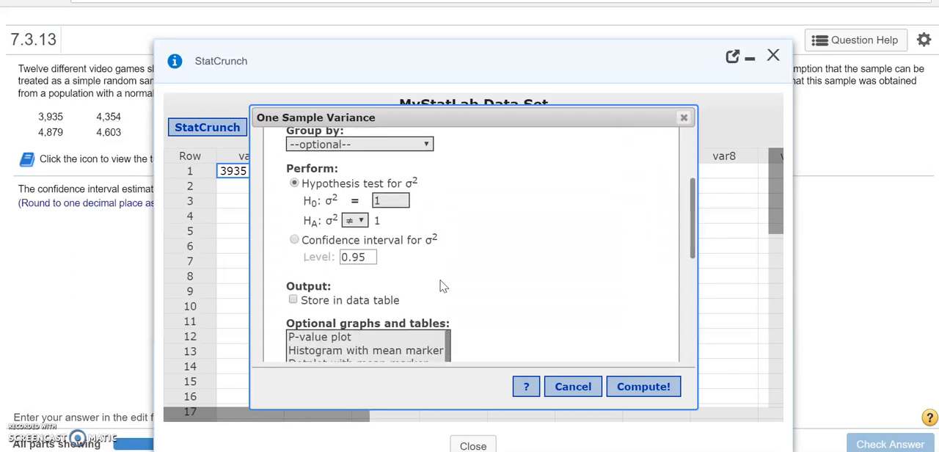
pyautogui.click(293, 241)
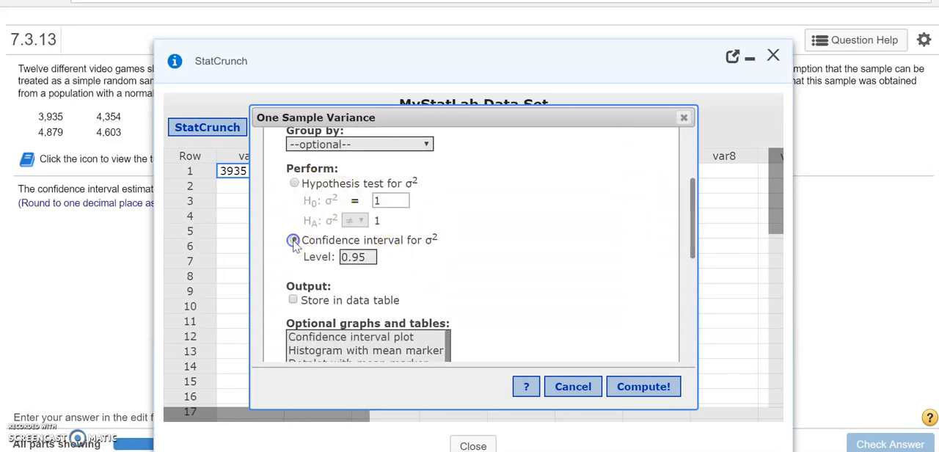
pyautogui.click(367, 256)
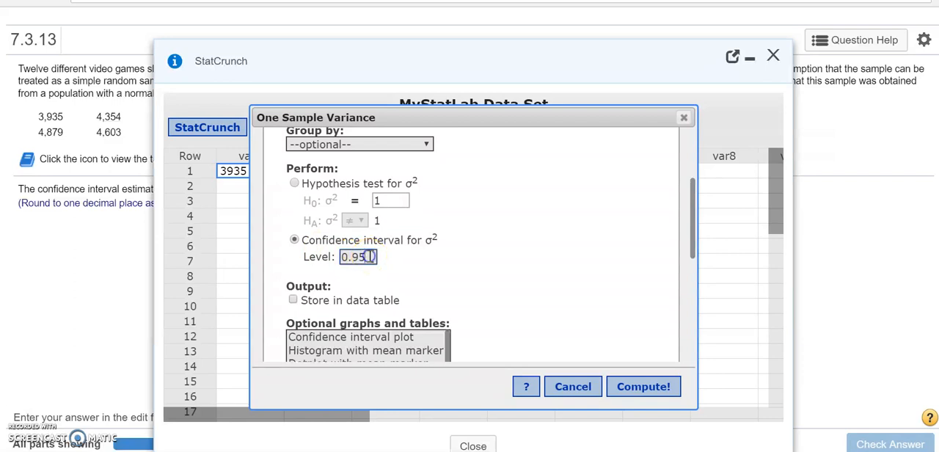
pyautogui.press('BackSpace')
pyautogui.click(660, 389)
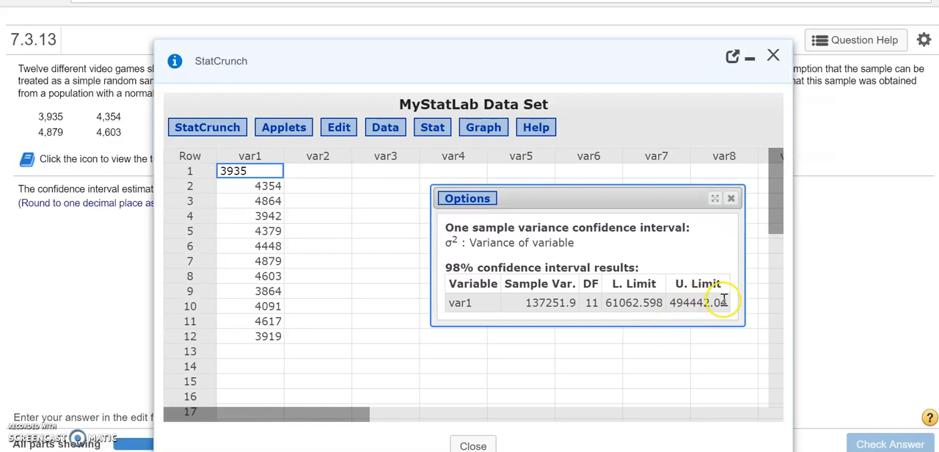
# - Copy the interval's lower limit, switch to the Web 2.0 Calc page and compute the square root of 61062.598
pyautogui.moveTo(602, 304); pyautogui.dragTo(664, 304)
pyautogui.hotkey('ctrl', 'c')
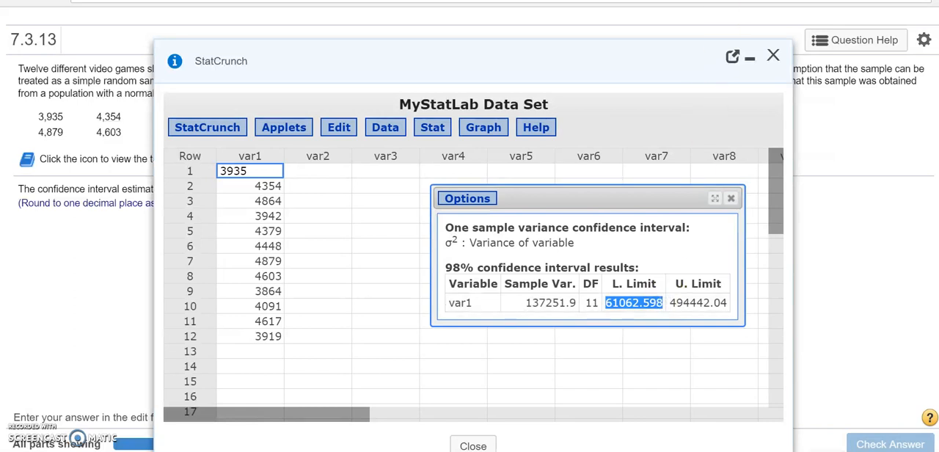
pyautogui.hotkey('ctrl', 'Tab')
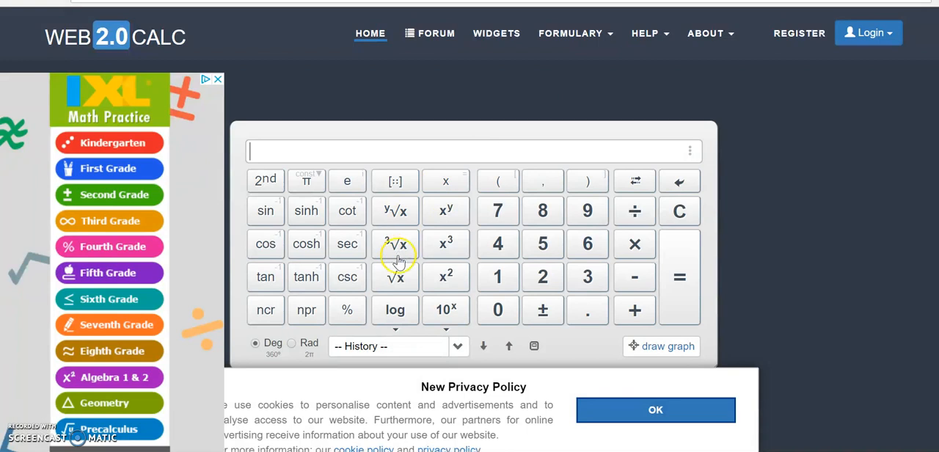
pyautogui.click(396, 279)
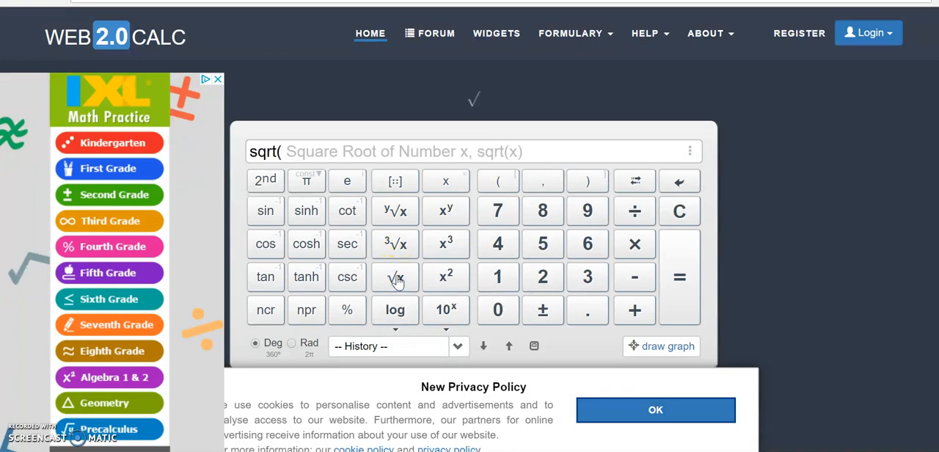
pyautogui.hotkey('ctrl', 'v')
pyautogui.press('Return')
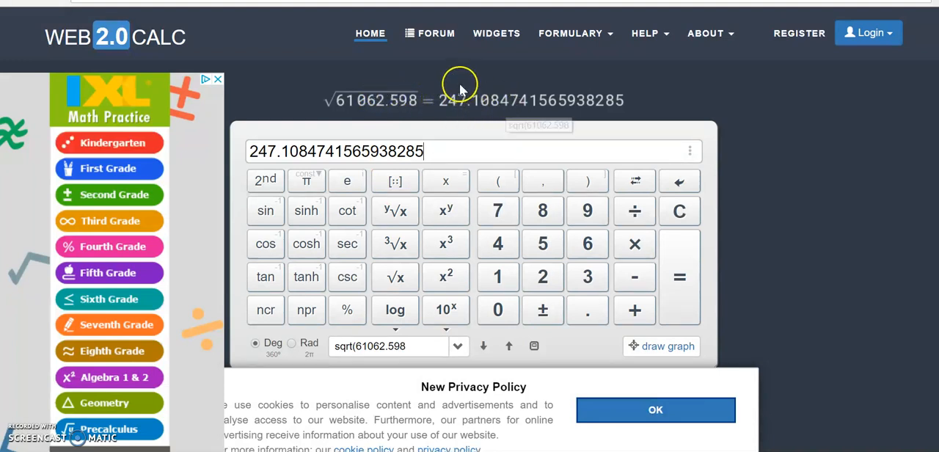
# - Return to the question, minimize StatCrunch and enter 247.1 as the lower bound of the confidence interval estimate
pyautogui.hotkey('ctrl', 'shift', 'Tab')
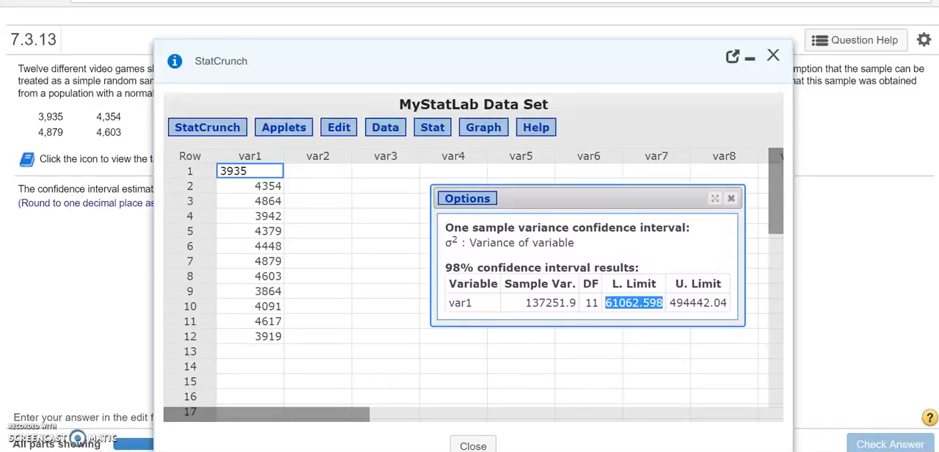
pyautogui.click(748, 65)
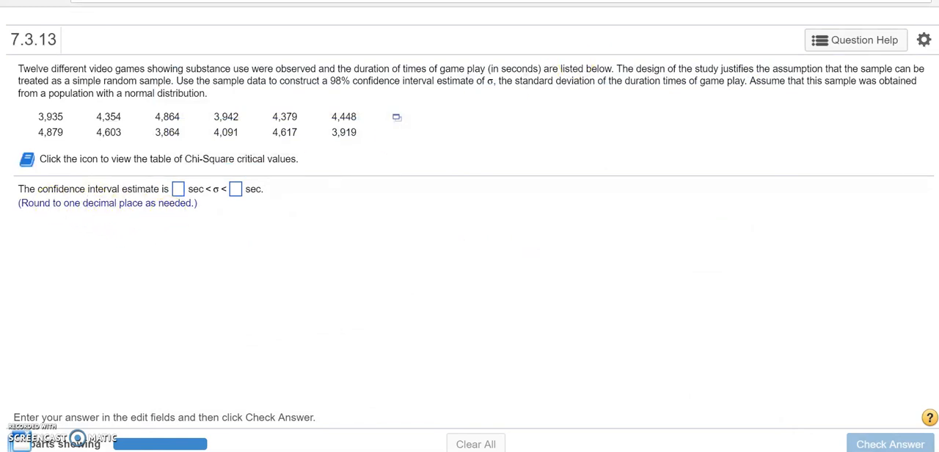
pyautogui.hotkey('ctrl', 'Tab')
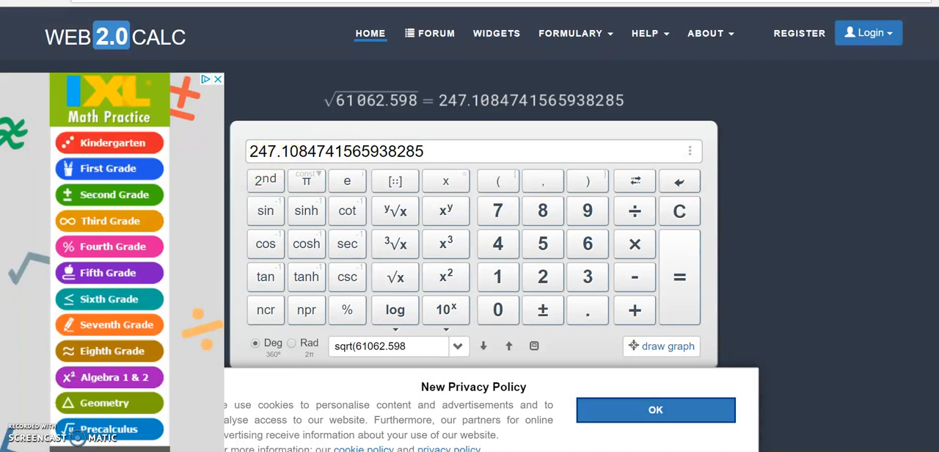
pyautogui.hotkey('ctrl', 'Tab')
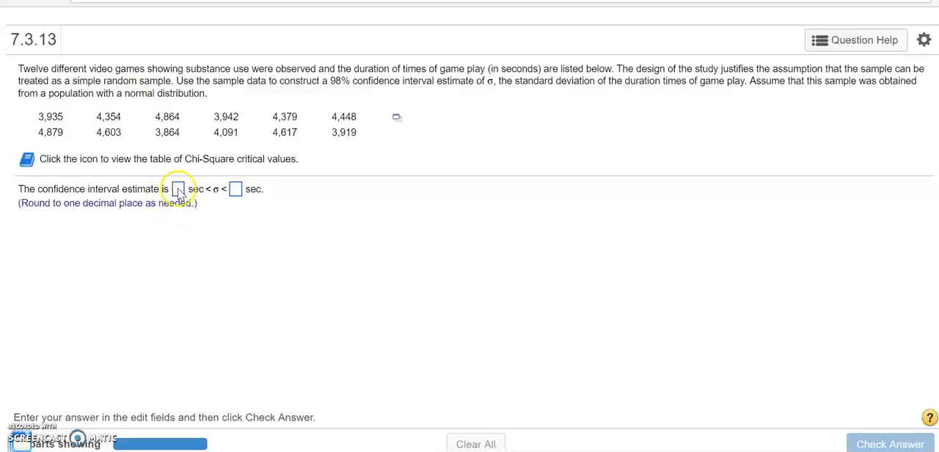
pyautogui.click(179, 189)
pyautogui.write('247.1')
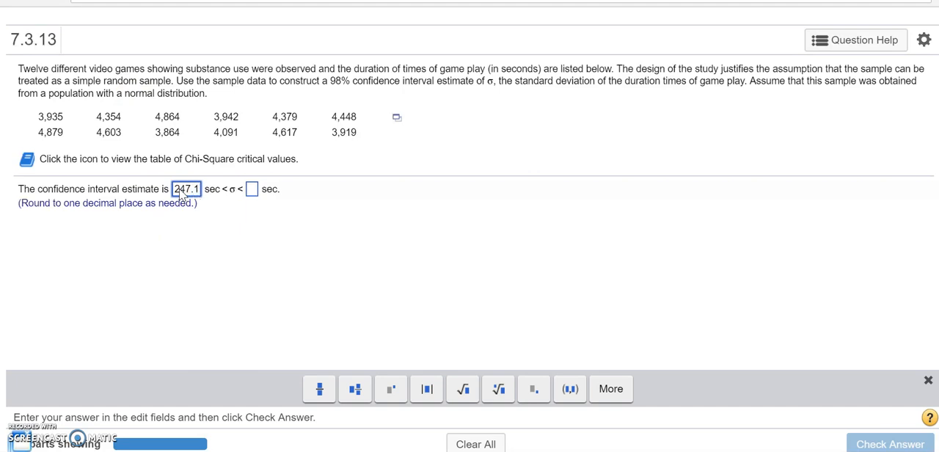
pyautogui.click(253, 191)
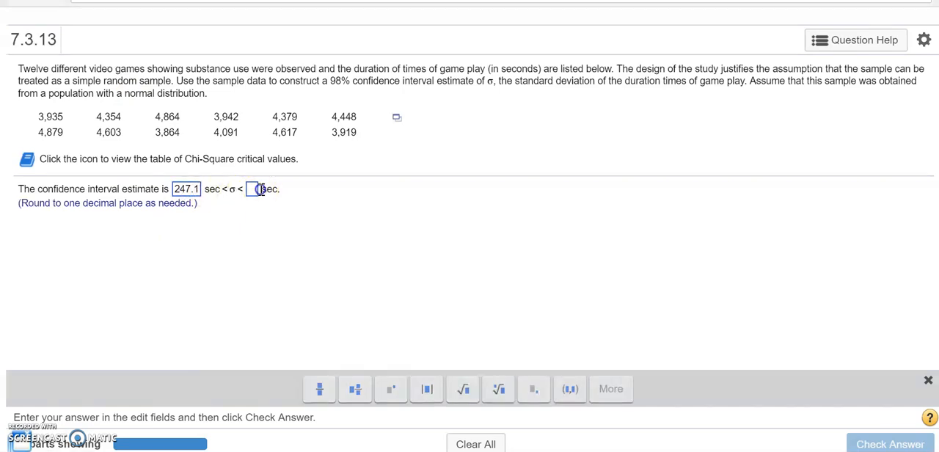
# - Copy the upper limit from the StatCrunch results and compute the square root of 494442.04 in Web 2.0 Calc
pyautogui.click(27, 441)
pyautogui.moveTo(670, 301); pyautogui.dragTo(726, 298)
pyautogui.hotkey('ctrl', 'c')
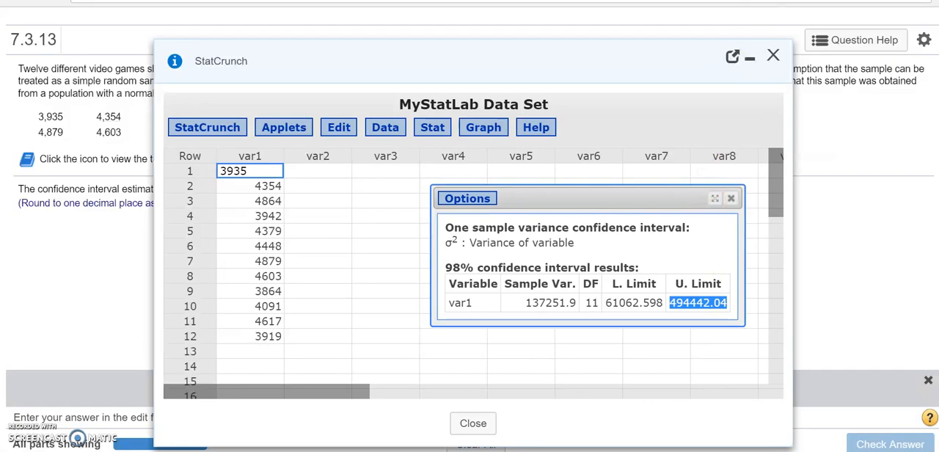
pyautogui.click(528, 1)
pyautogui.click(680, 209)
pyautogui.click(396, 276)
pyautogui.hotkey('ctrl', 'v')
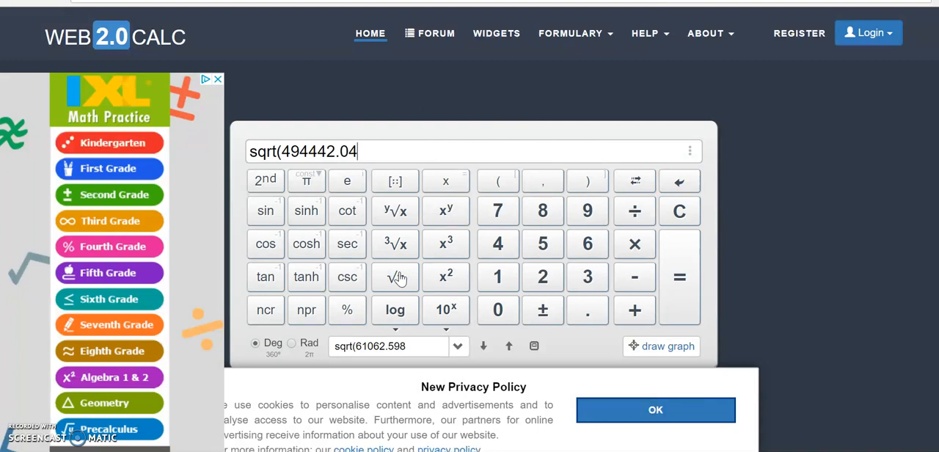
pyautogui.click(549, 246)
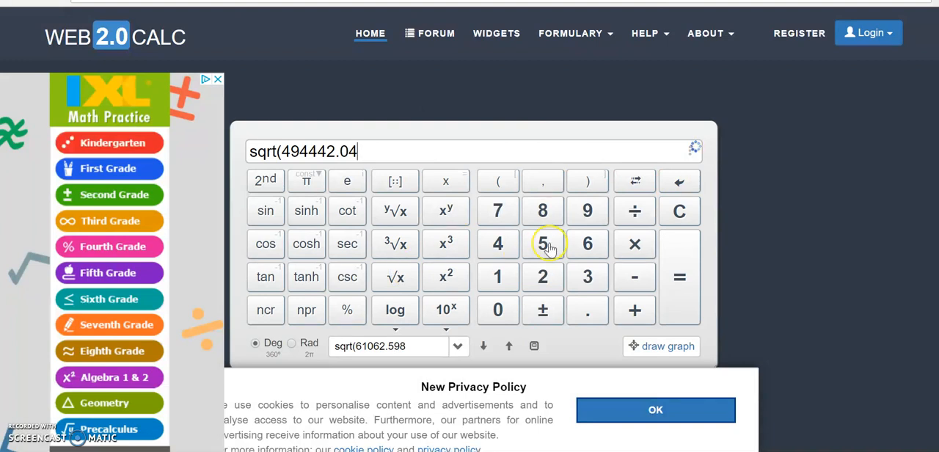
pyautogui.click(447, 147)
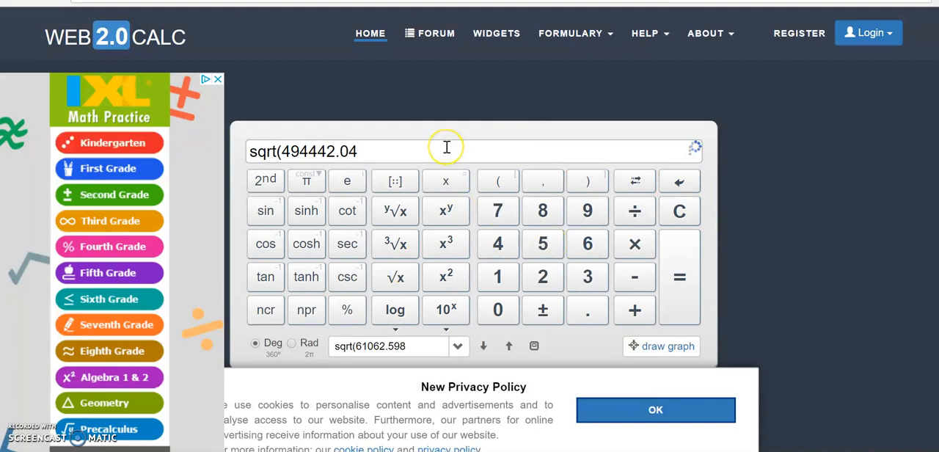
pyautogui.press('Return')
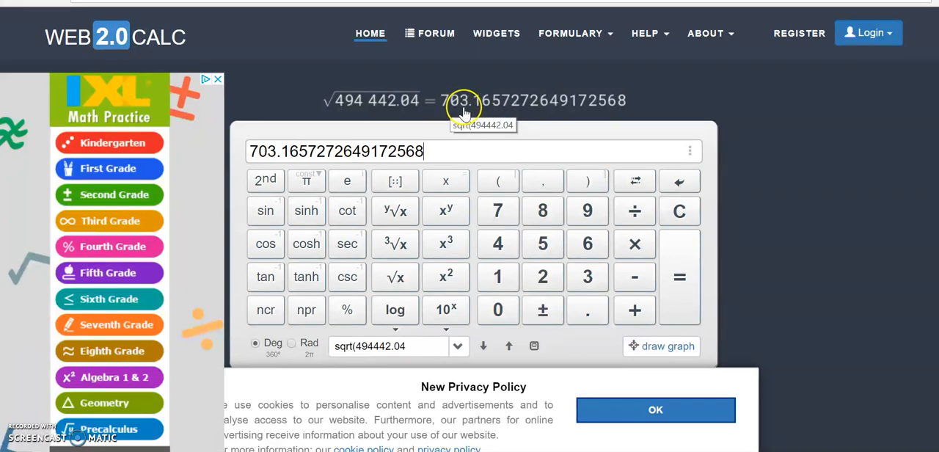
# - Back in the question, enter 703.2 as the upper bound of the confidence interval estimate and submit the answer for checking
pyautogui.click(250, 2)
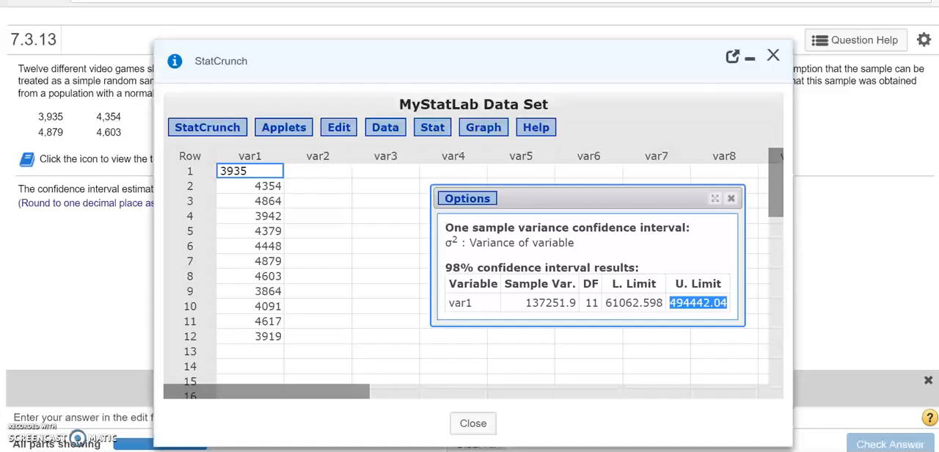
pyautogui.click(748, 58)
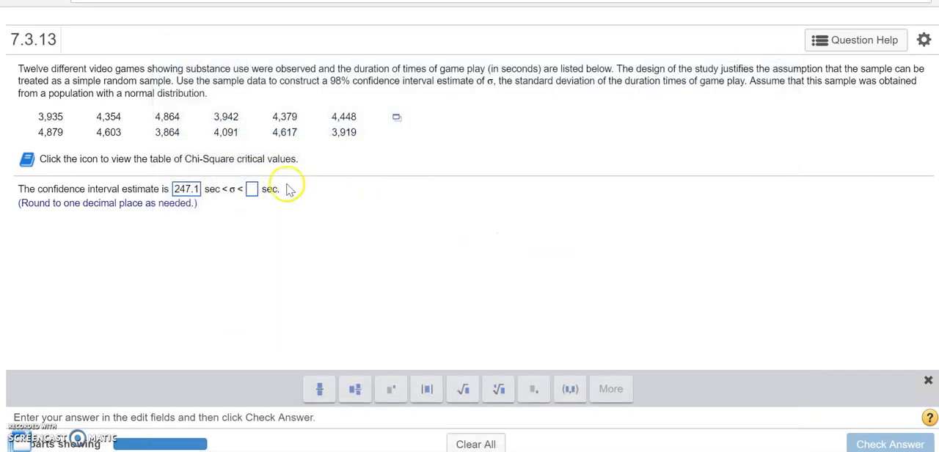
pyautogui.click(252, 189)
pyautogui.write('703.2')
pyautogui.click(373, 253)
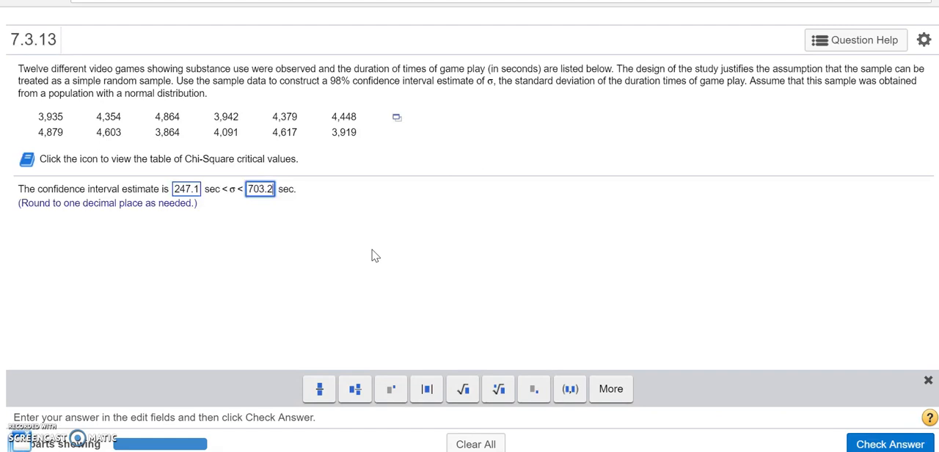
pyautogui.click(868, 444)
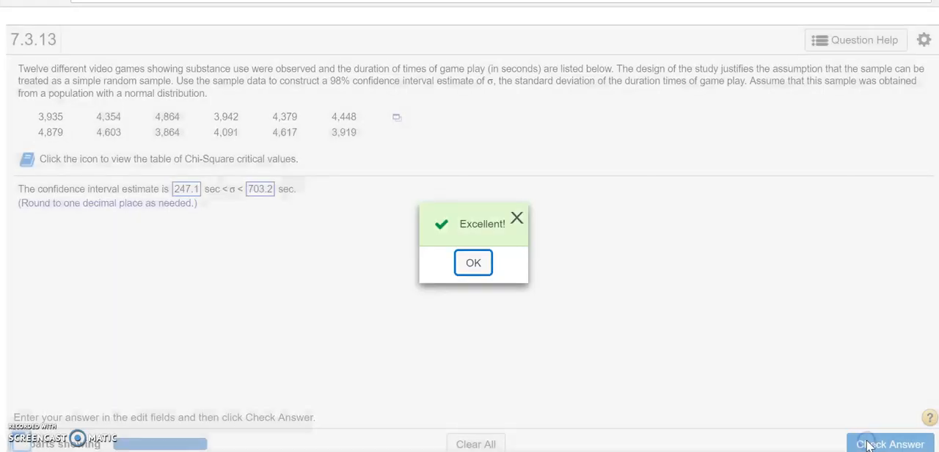